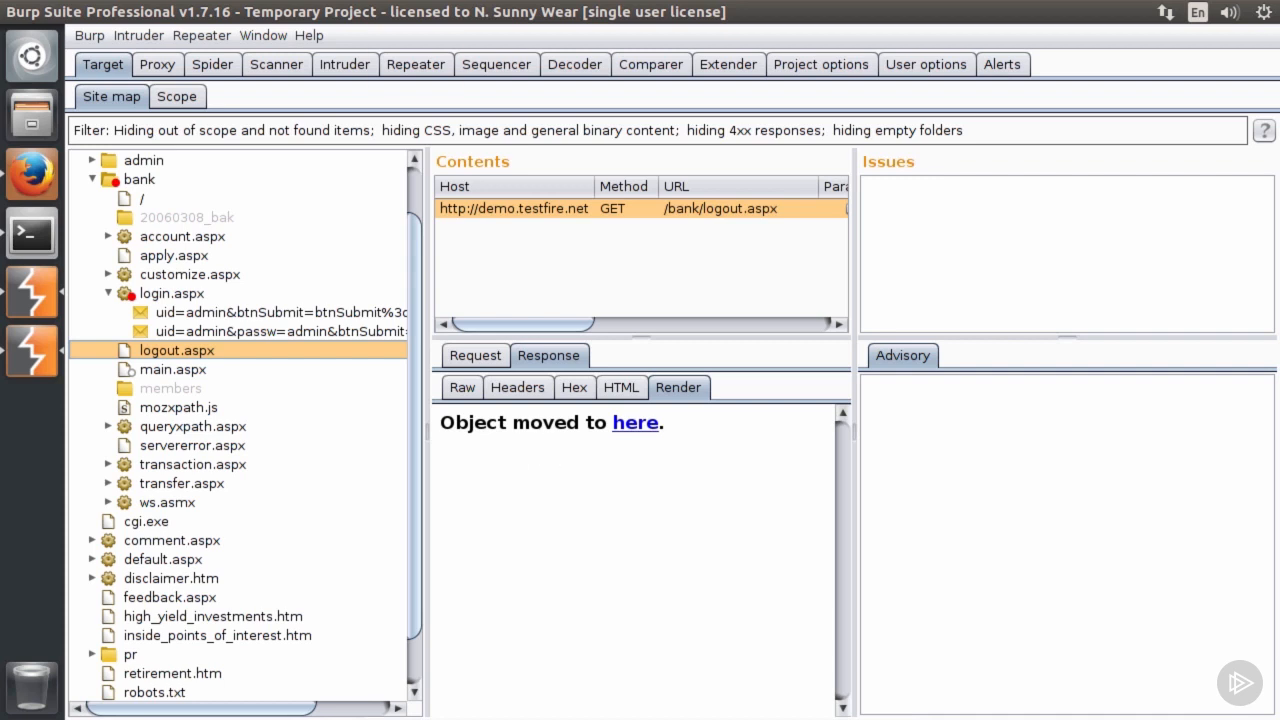
Examine the response to the GET /bank/main.aspx request in Repeater, including its script redirect to login.aspx.
{"action": "left_click", "coordinate": [427, 62]}
{"action": "left_click_drag", "start_coordinate": [755, 505], "coordinate": [695, 478]}
{"action": "left_click", "coordinate": [713, 504]}
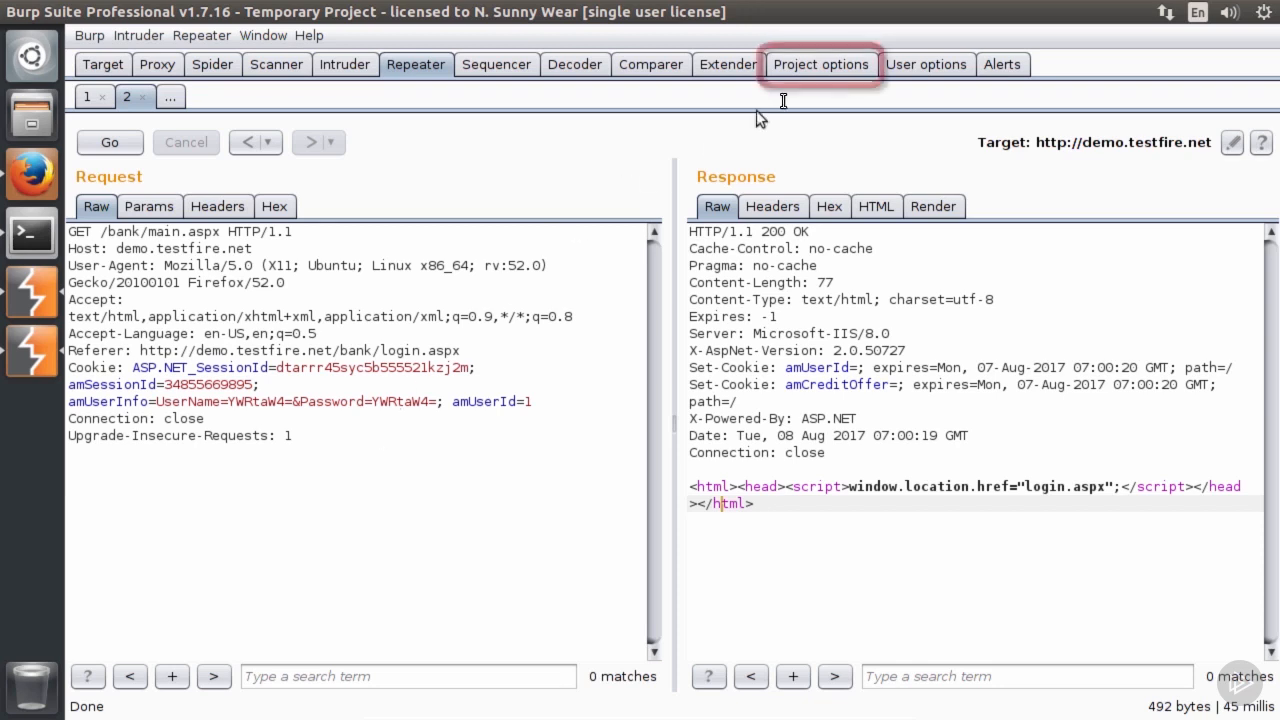
Add a session handling rule in the project options and set its description to LogMeIn.
{"action": "left_click", "coordinate": [821, 66]}
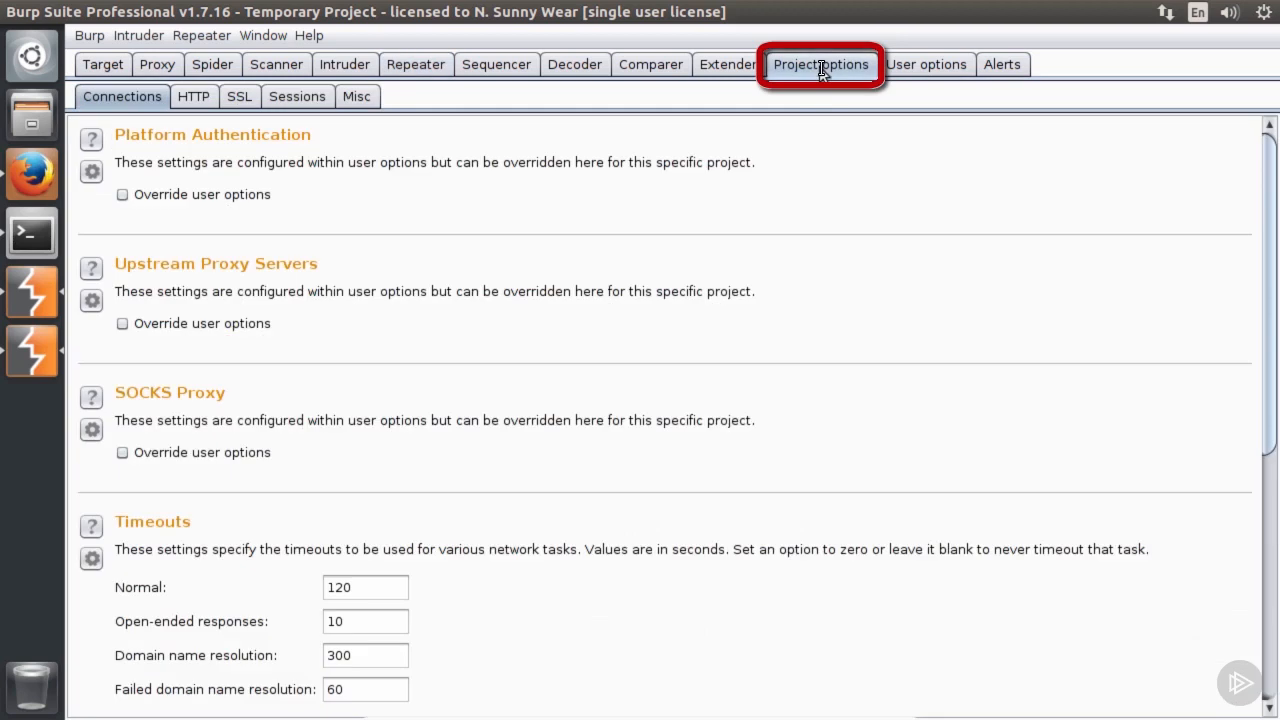
{"action": "left_click", "coordinate": [285, 98]}
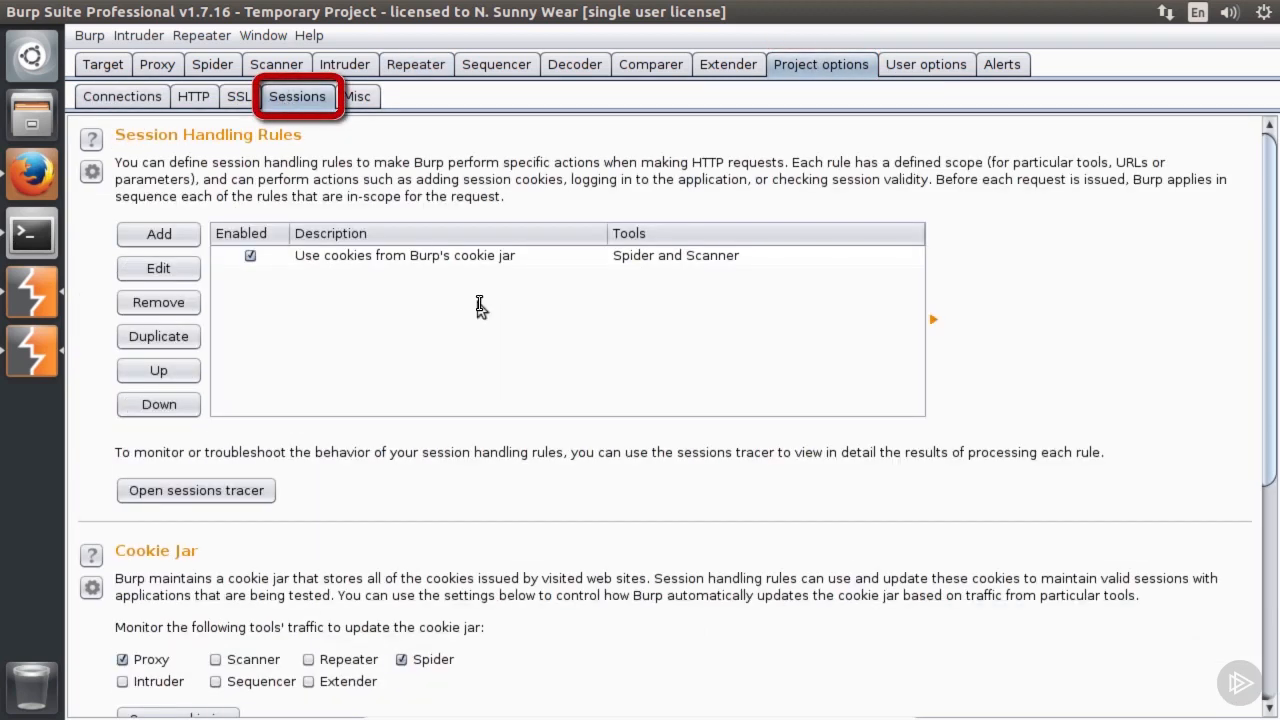
{"action": "left_click", "coordinate": [161, 234]}
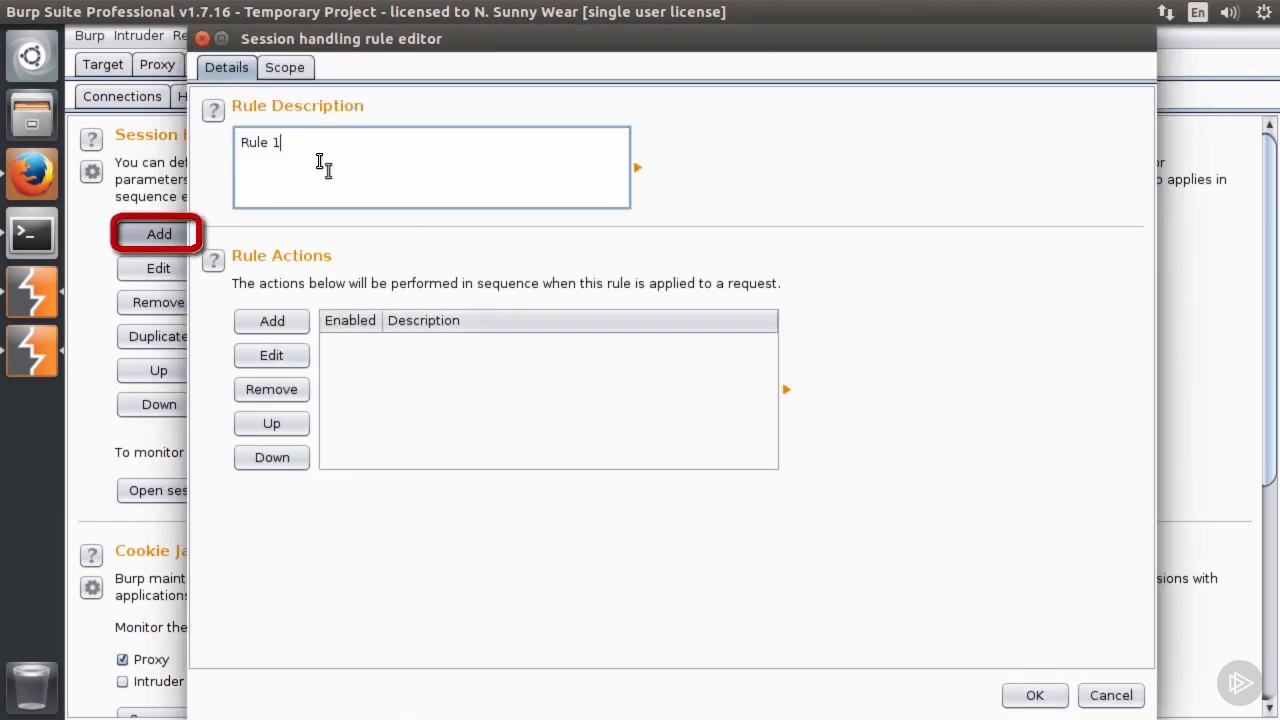
{"action": "left_click_drag", "start_coordinate": [282, 142], "coordinate": [216, 142]}
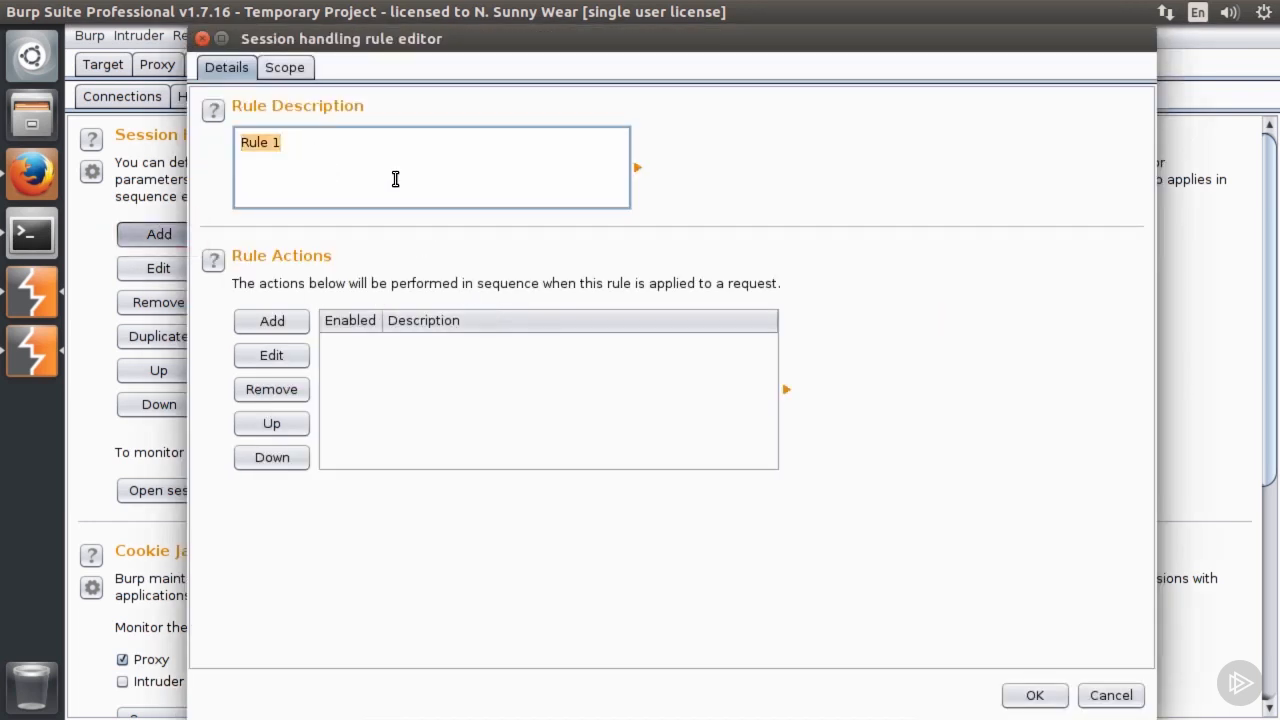
{"action": "type", "text": "LogMeIn"}
Add a "Check session is valid" action to the rule and go to its invalid-session macro settings.
{"action": "left_click", "coordinate": [274, 326]}
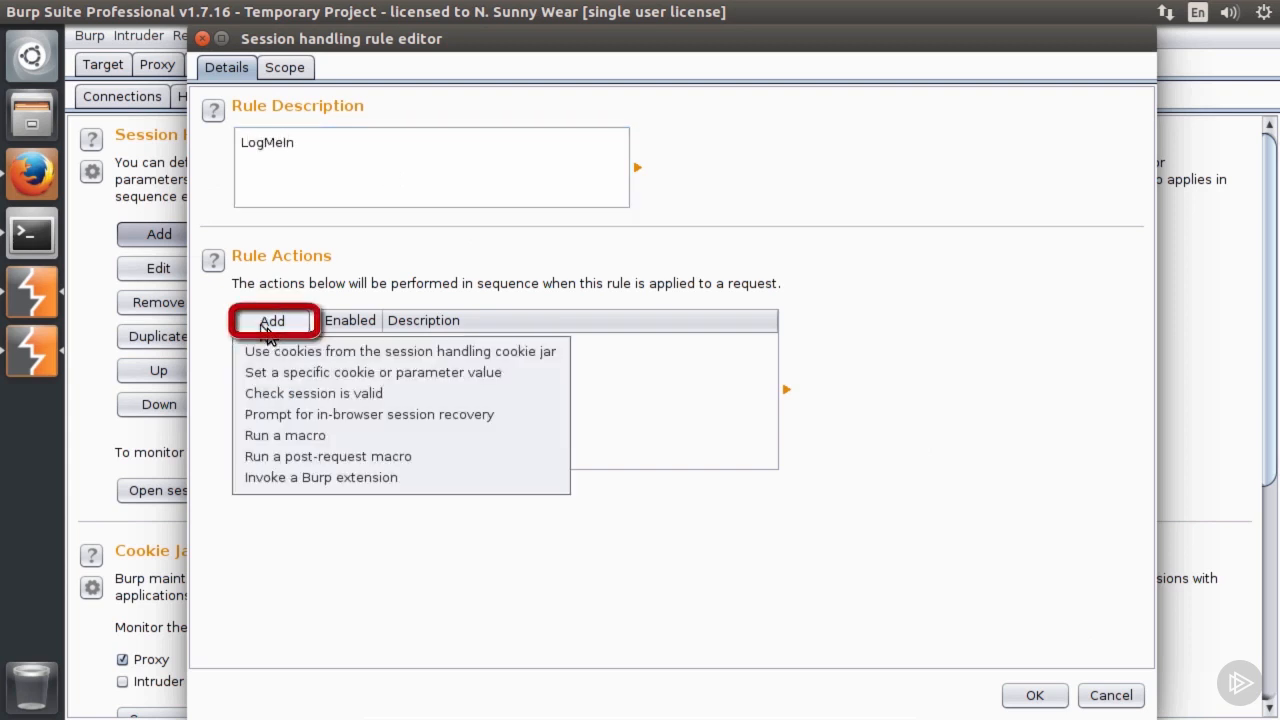
{"action": "left_click", "coordinate": [288, 396]}
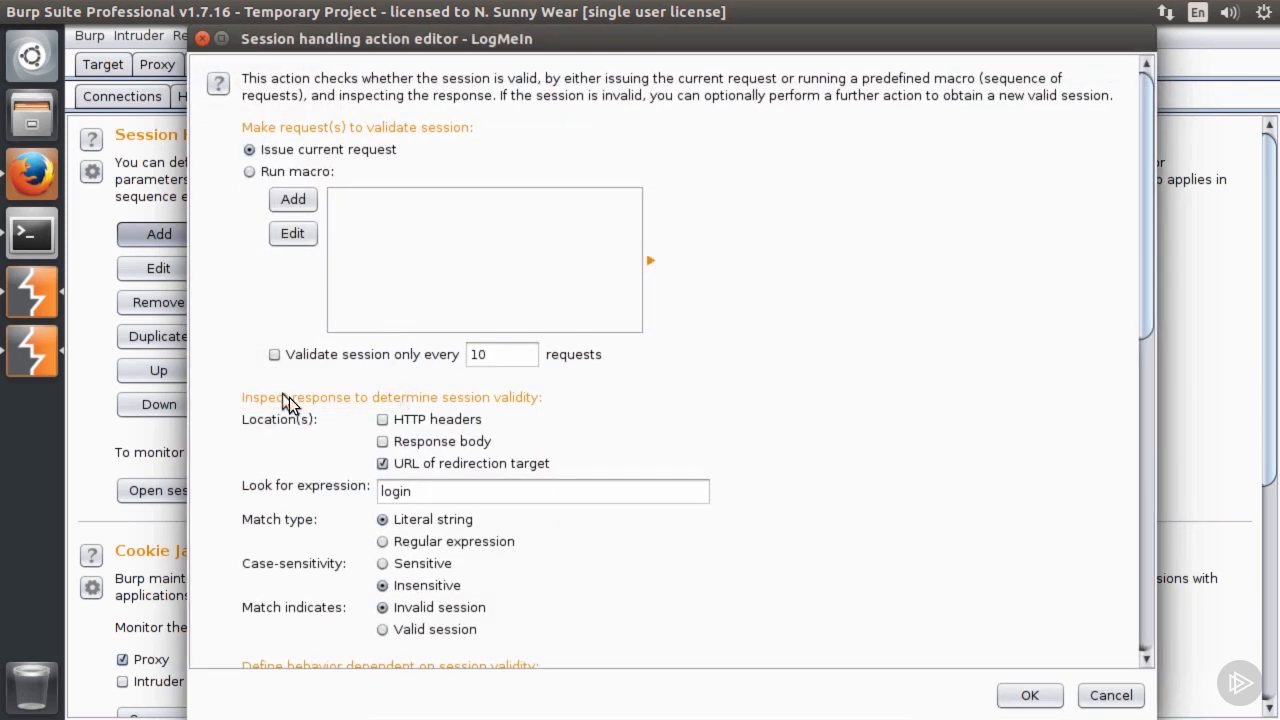
{"action": "scroll", "coordinate": [794, 440], "scroll_direction": "down", "scroll_amount": 5}
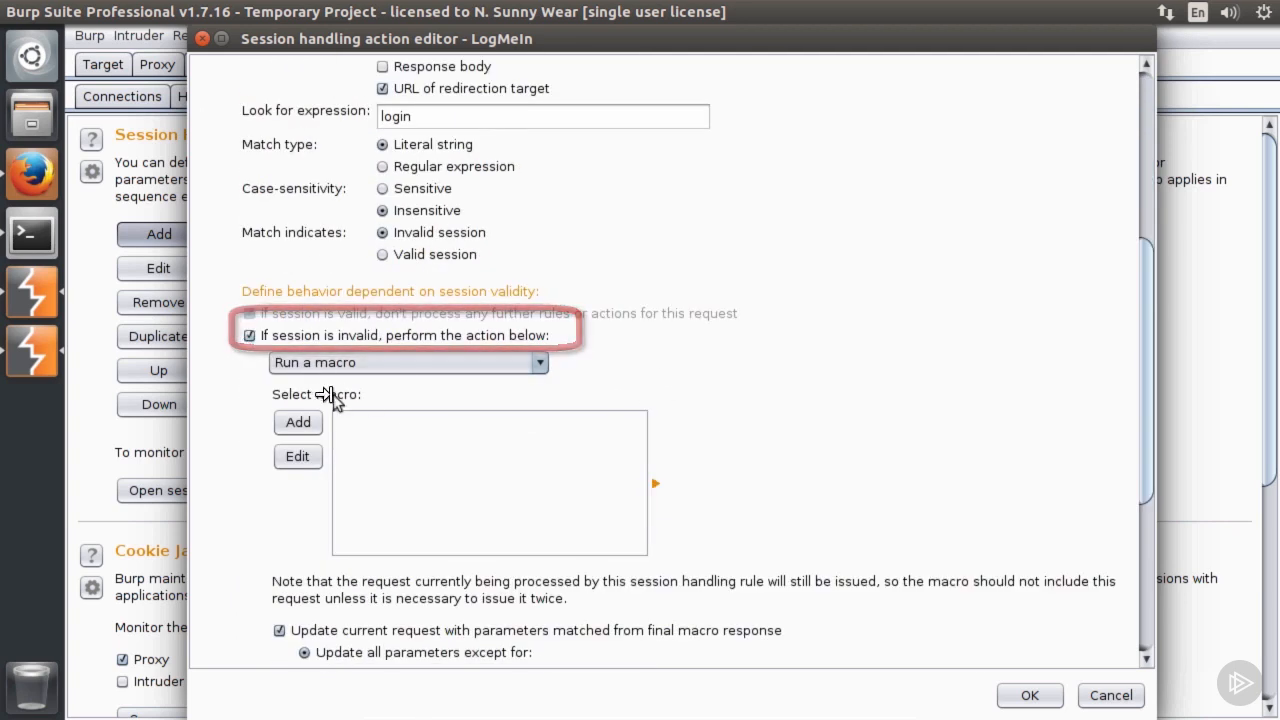
Record a macro for invalid sessions from the POST /bank/login.aspx request and the GET /bank/main.aspx request following it.
{"action": "left_click", "coordinate": [302, 422]}
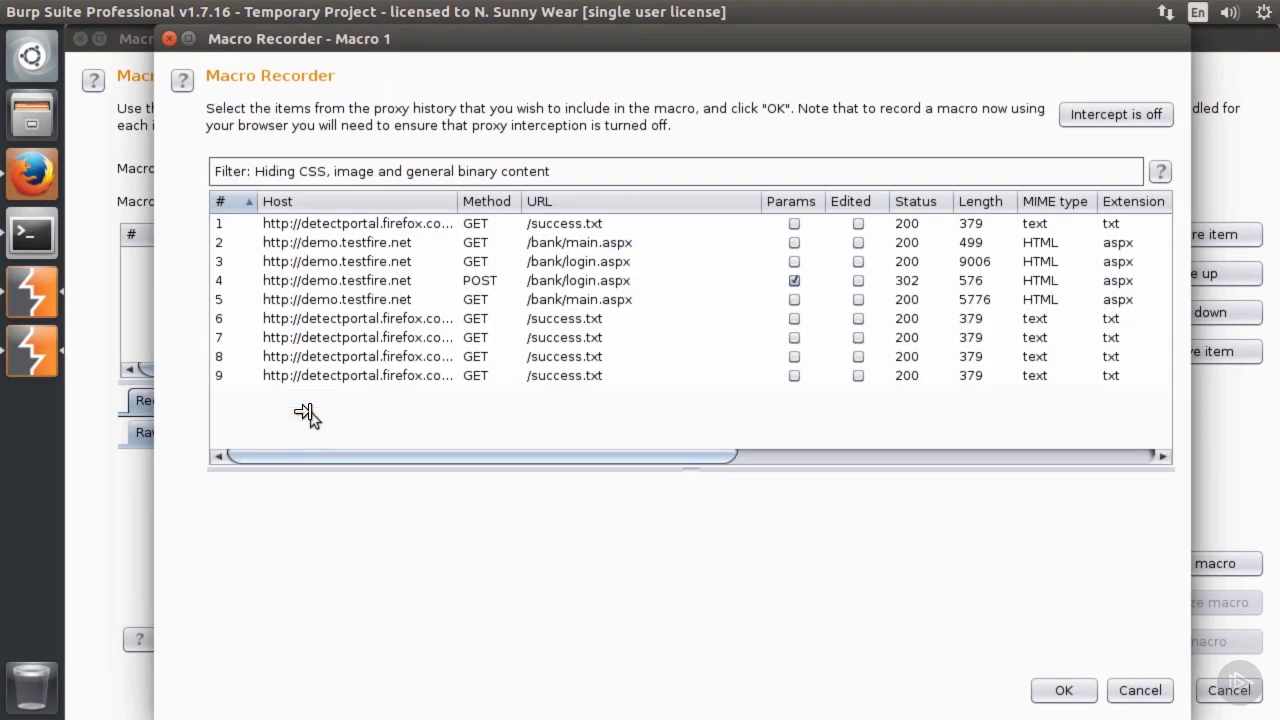
{"action": "left_click", "coordinate": [550, 280]}
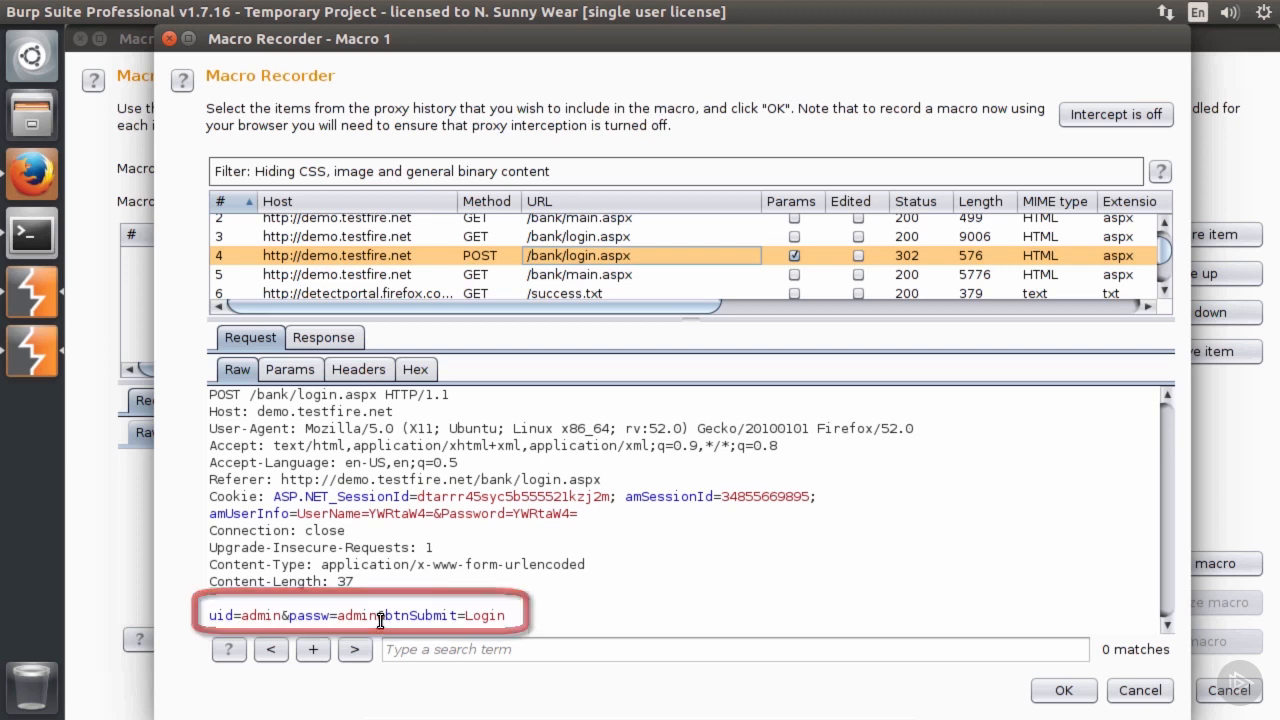
{"action": "left_click", "coordinate": [331, 342]}
{"action": "double_click", "coordinate": [300, 395]}
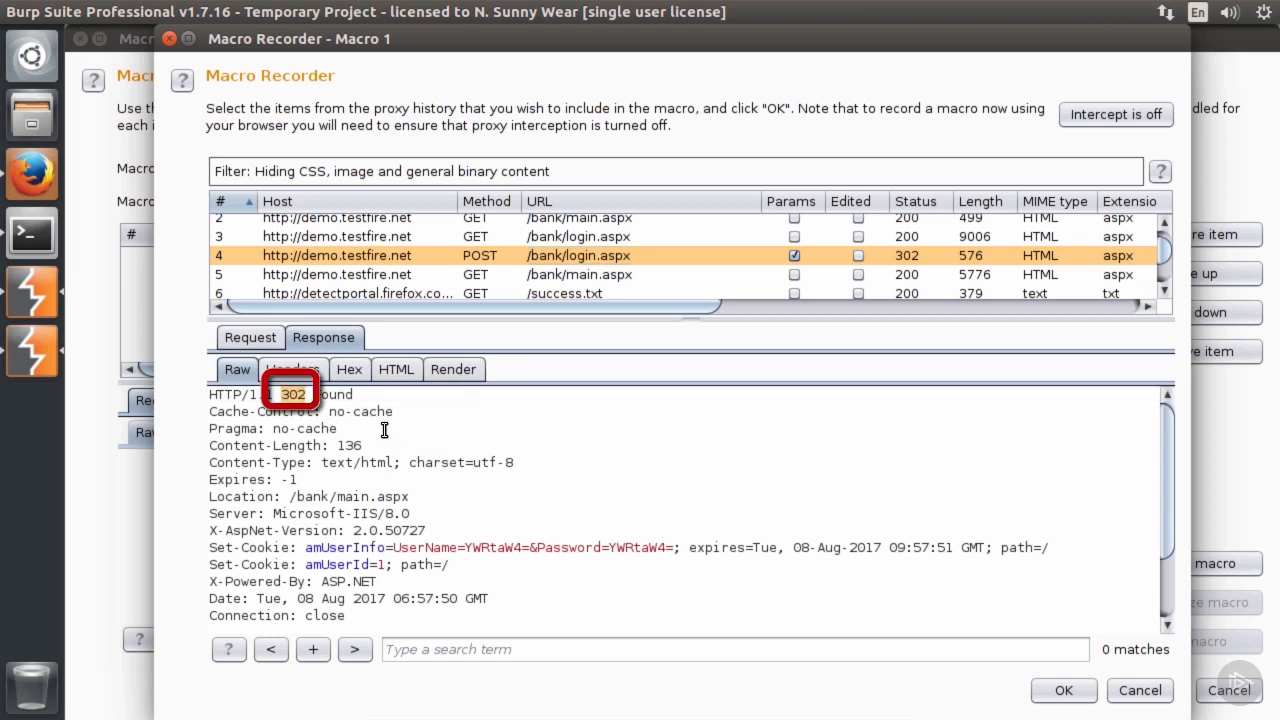
{"action": "left_click", "coordinate": [553, 272], "text": "ctrl"}
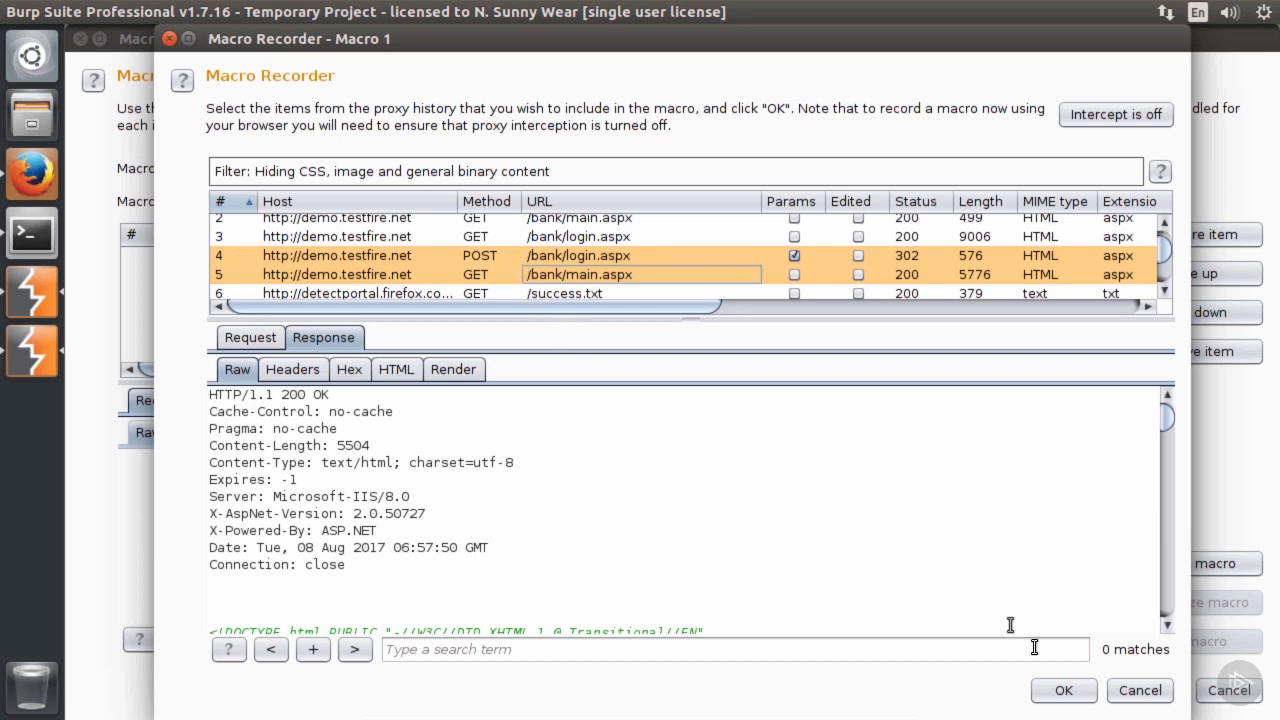
{"action": "left_click", "coordinate": [1067, 690]}
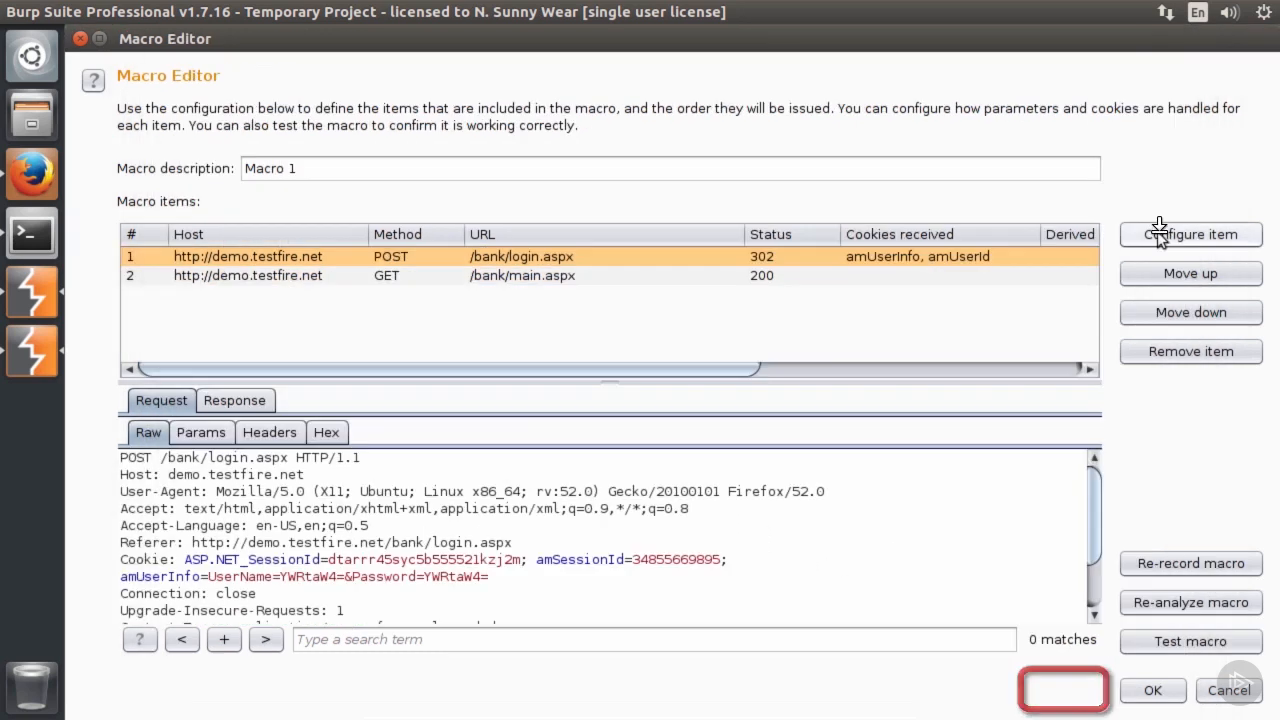
Review the login item's parameter handling and test the macro, examining the received cookies, the login response and the rendered /bank/main.aspx page.
{"action": "left_click", "coordinate": [1159, 231]}
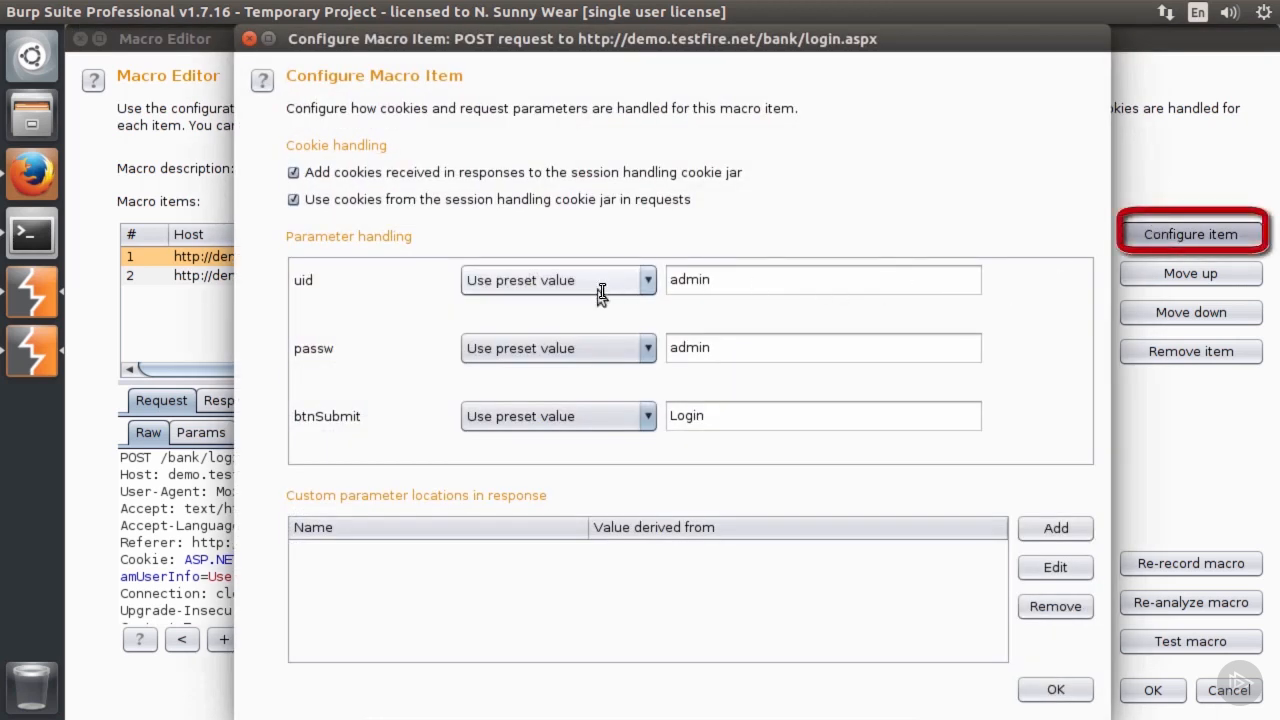
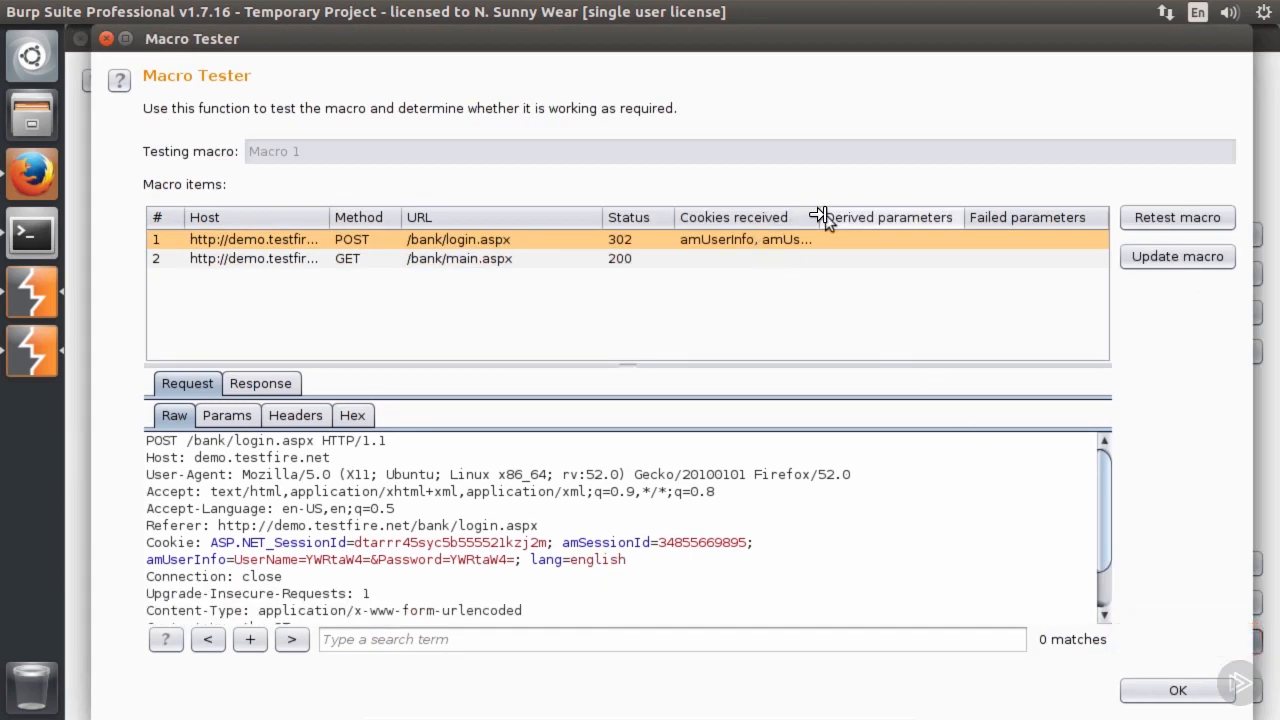
{"action": "left_click_drag", "start_coordinate": [822, 216], "coordinate": [921, 216]}
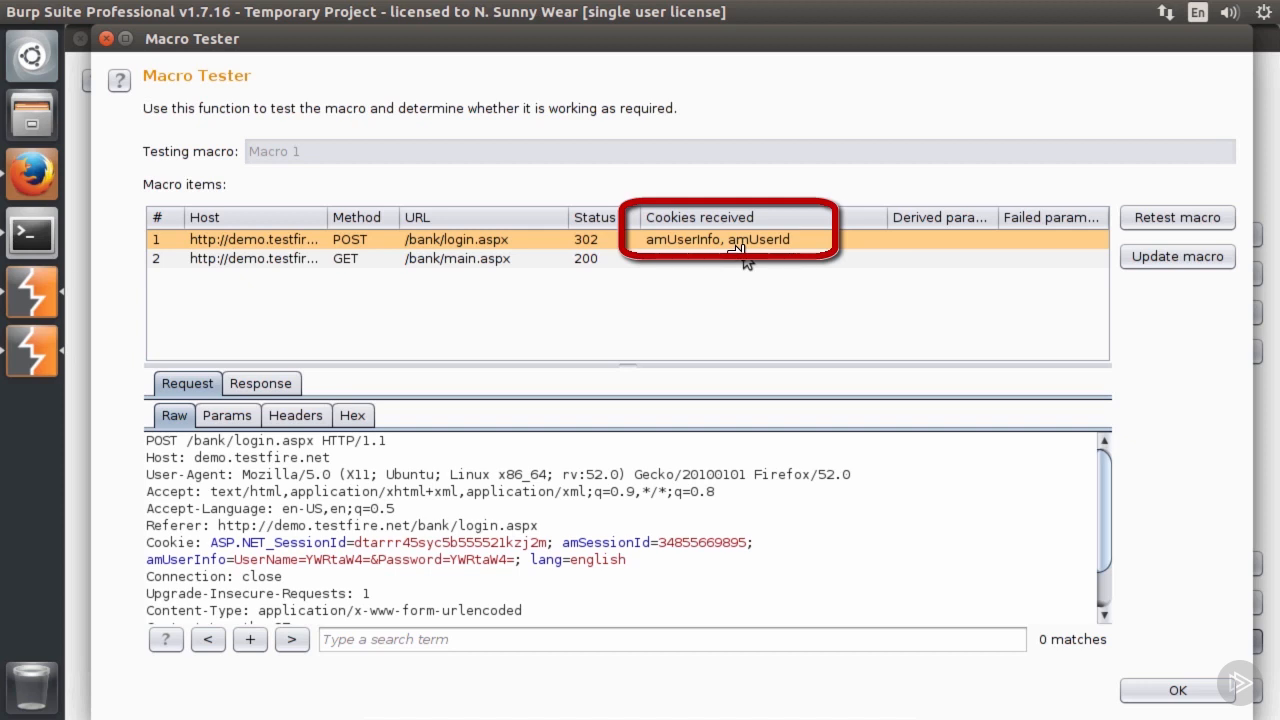
{"action": "left_click", "coordinate": [245, 389]}
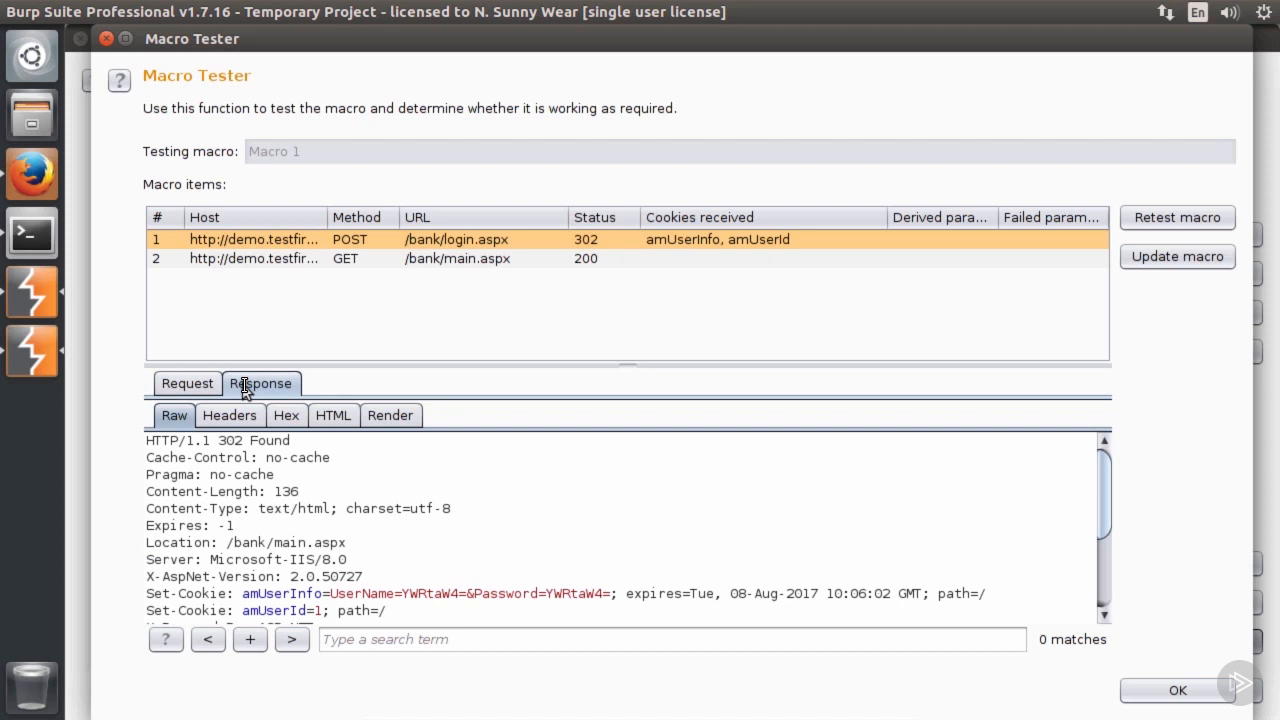
{"action": "left_click", "coordinate": [398, 259]}
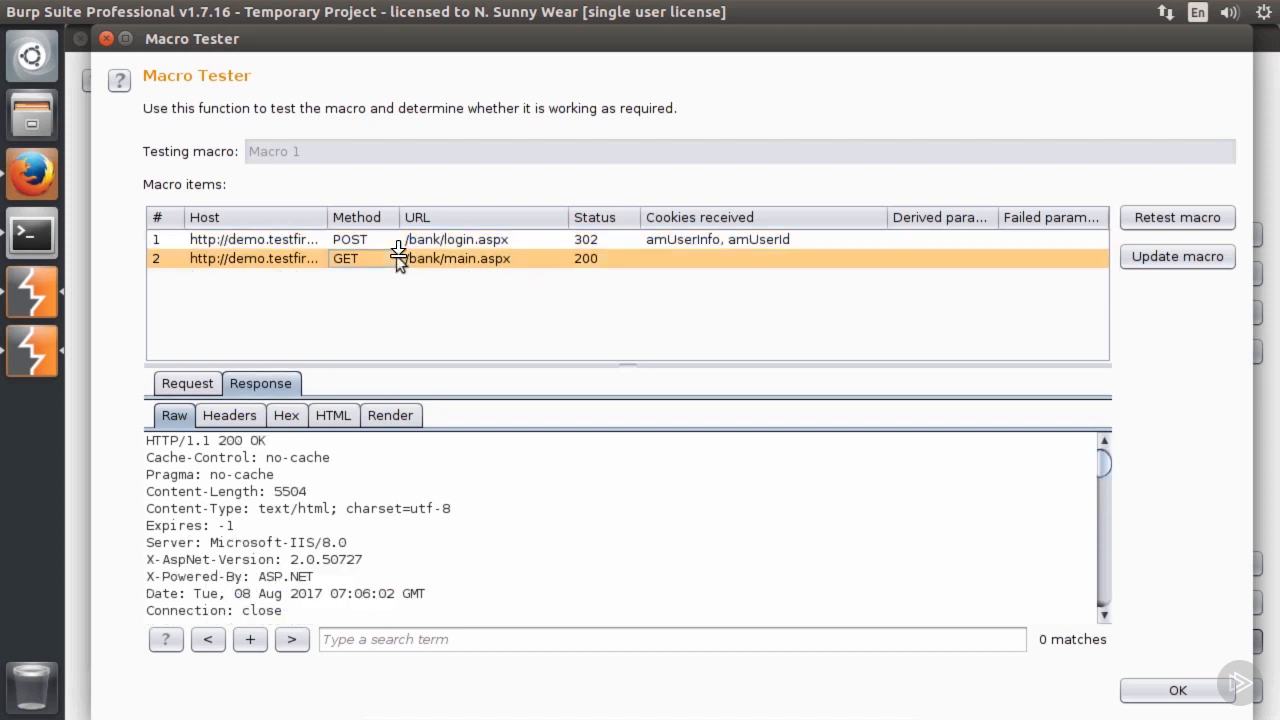
{"action": "left_click", "coordinate": [390, 415]}
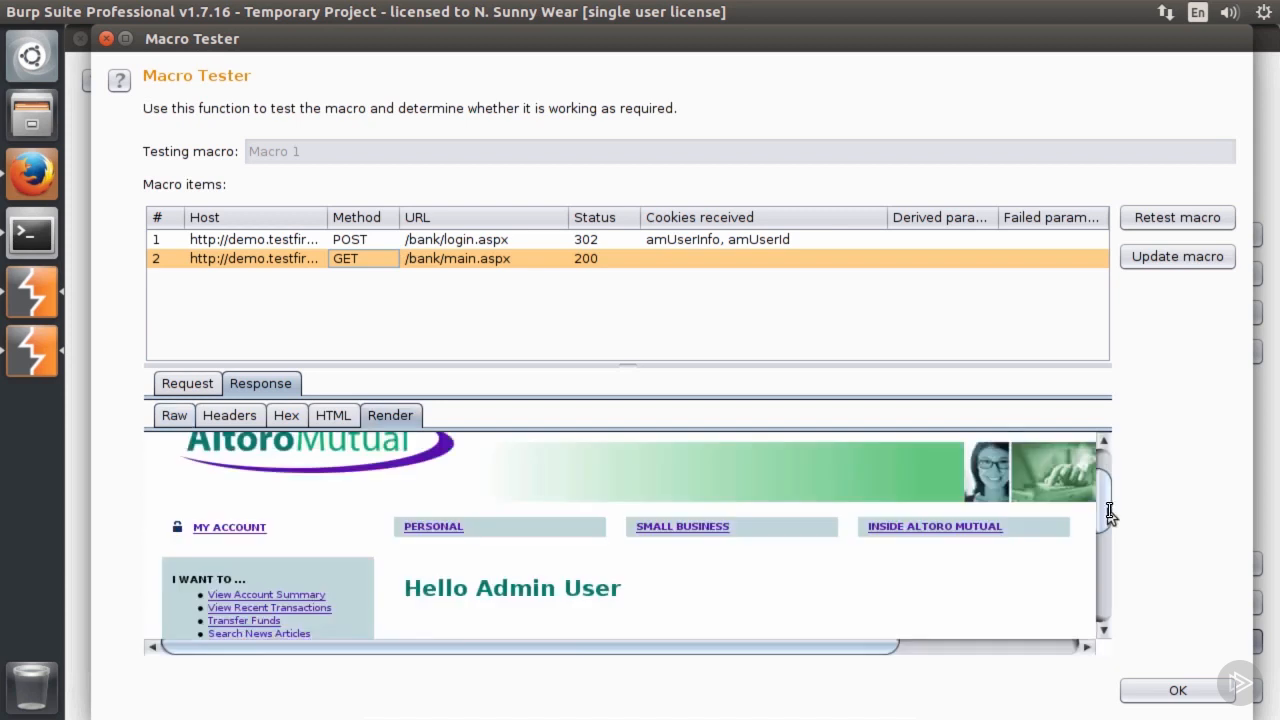
{"action": "scroll", "coordinate": [1108, 520], "scroll_direction": "down", "scroll_amount": 1}
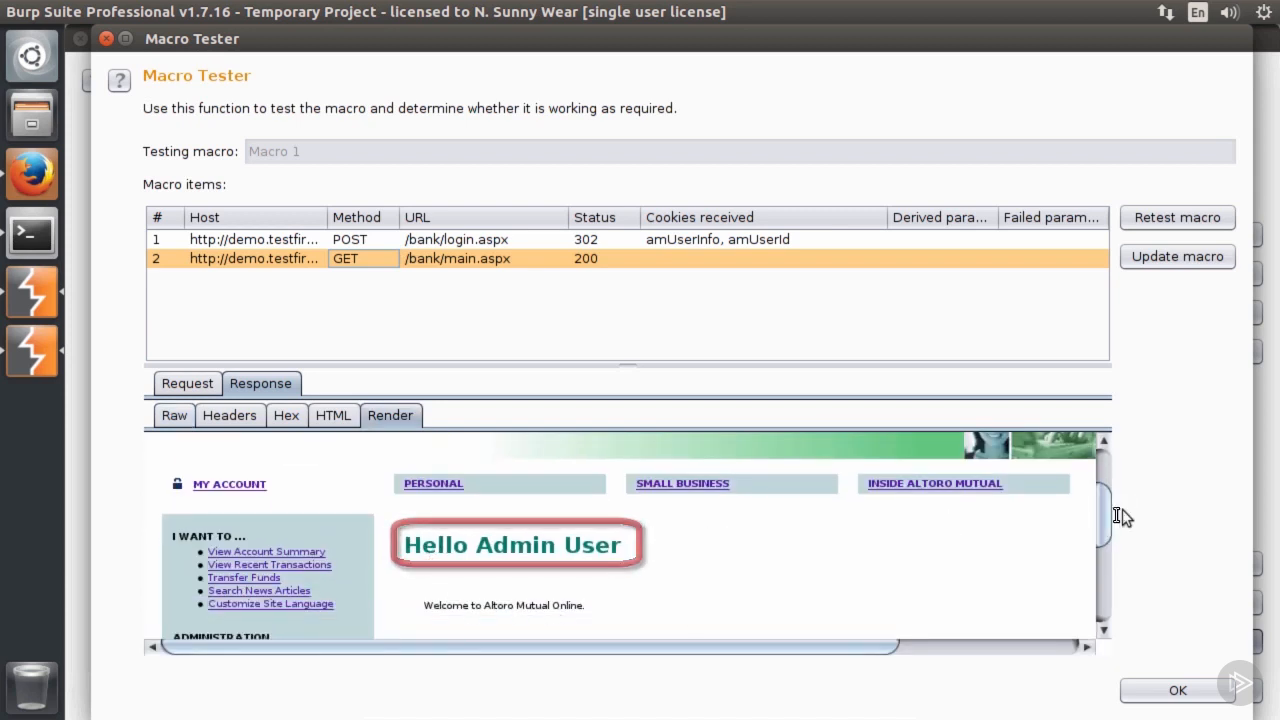
{"action": "scroll", "coordinate": [1108, 495], "scroll_direction": "up", "scroll_amount": 1}
{"action": "left_click", "coordinate": [1172, 691]}
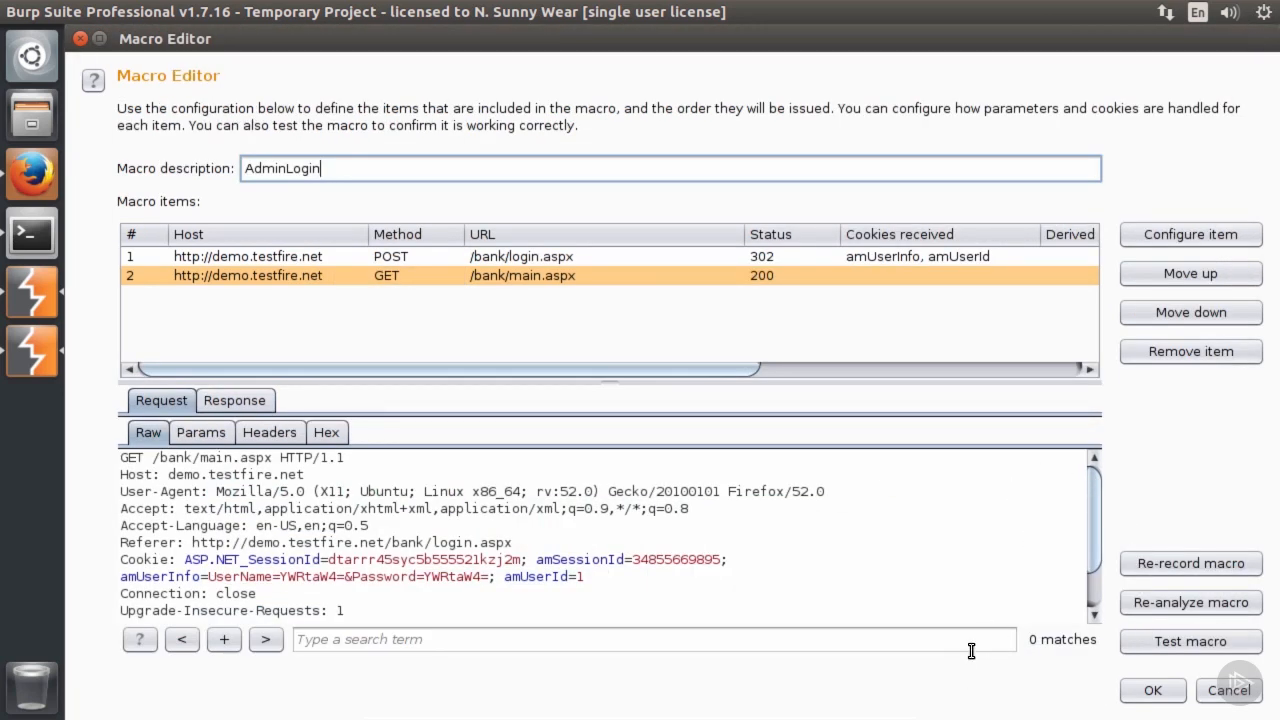
Name the macro AdminLogin and save both the macro and the session validity action.
{"action": "left_click", "coordinate": [1156, 690]}
{"action": "left_click", "coordinate": [1028, 695]}
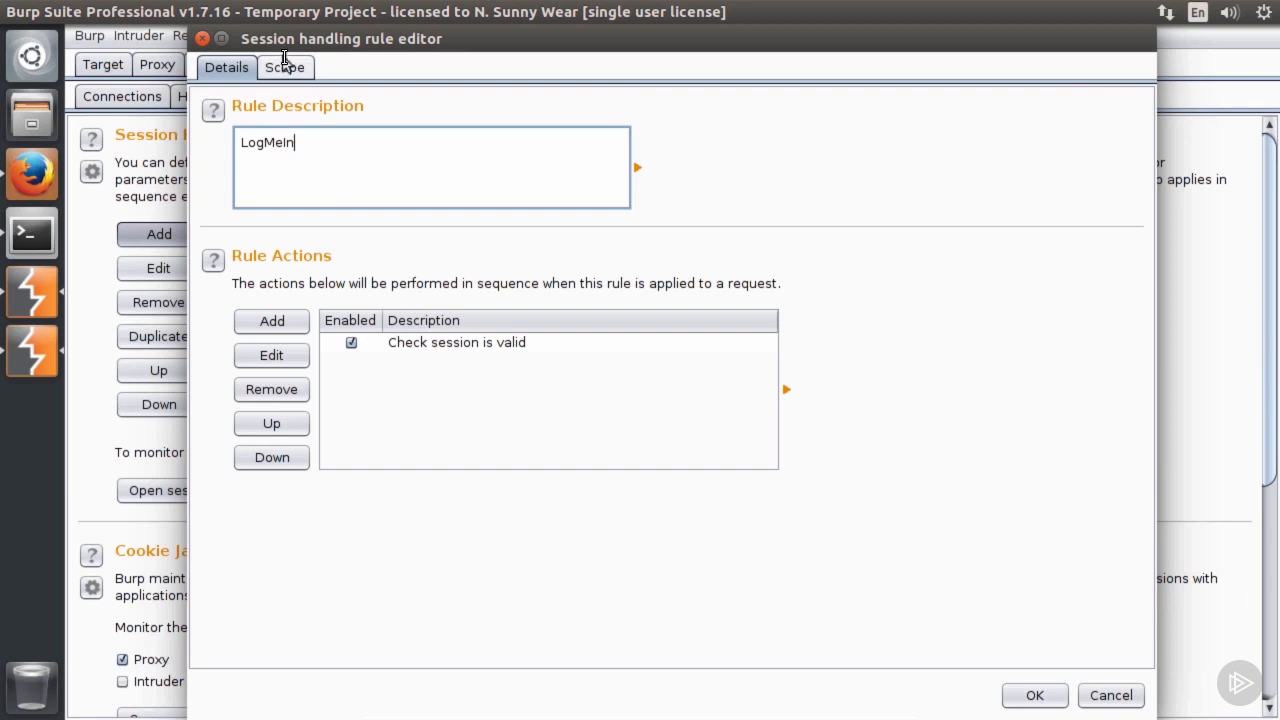
Restrict the rule's tools scope to Repeater only, set its URL scope to the suite scope, and save the rule.
{"action": "left_click", "coordinate": [285, 70]}
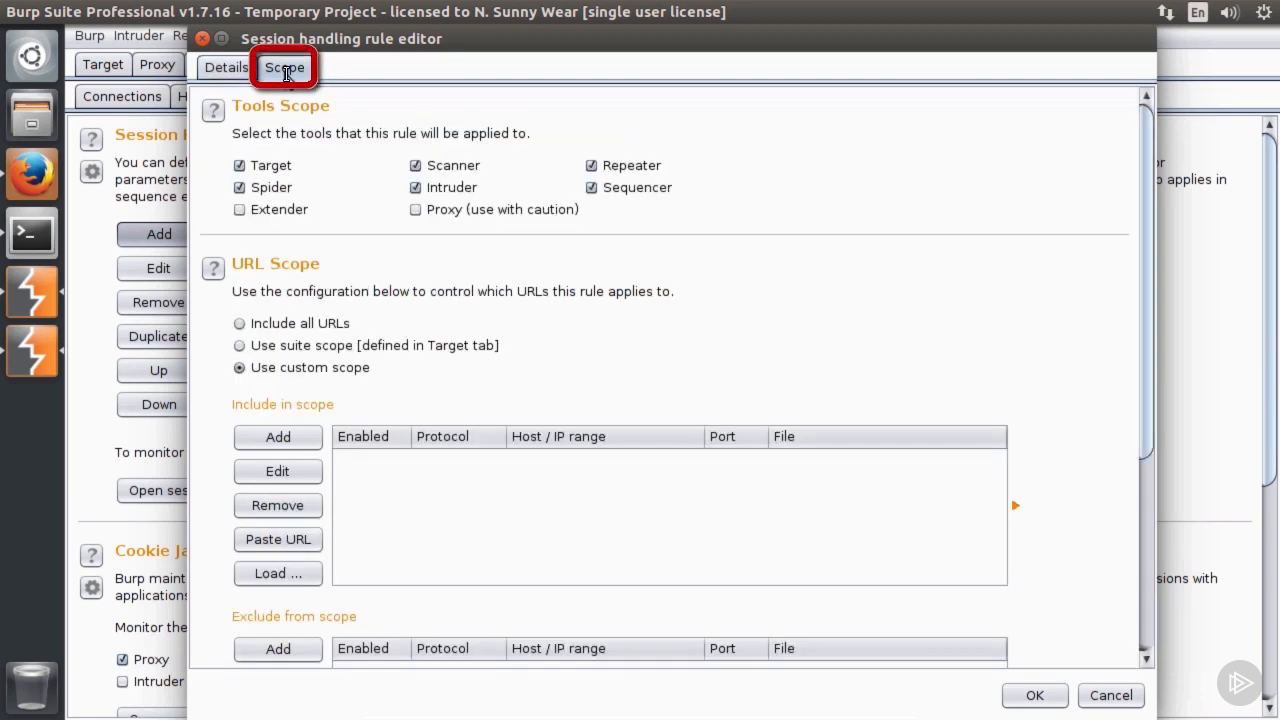
{"action": "left_click", "coordinate": [240, 166]}
{"action": "left_click", "coordinate": [241, 188]}
{"action": "left_click", "coordinate": [415, 166]}
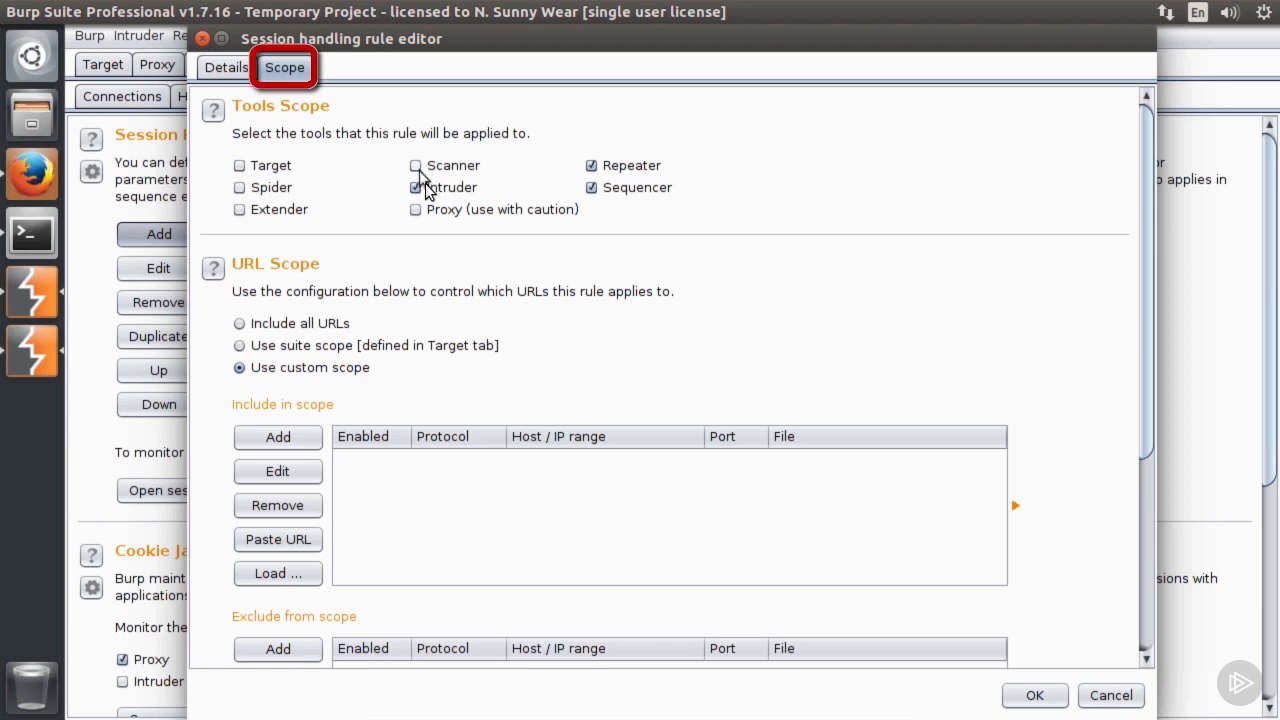
{"action": "left_click", "coordinate": [415, 188]}
{"action": "left_click", "coordinate": [591, 188]}
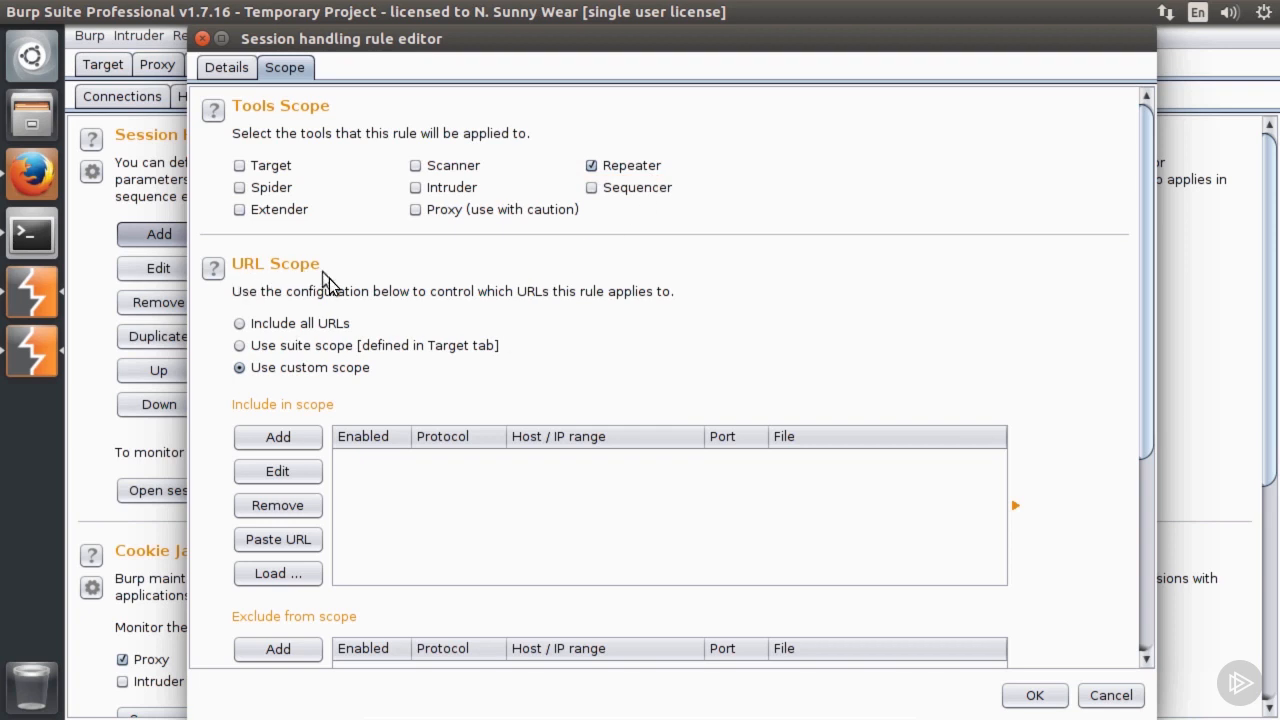
{"action": "left_click", "coordinate": [243, 346]}
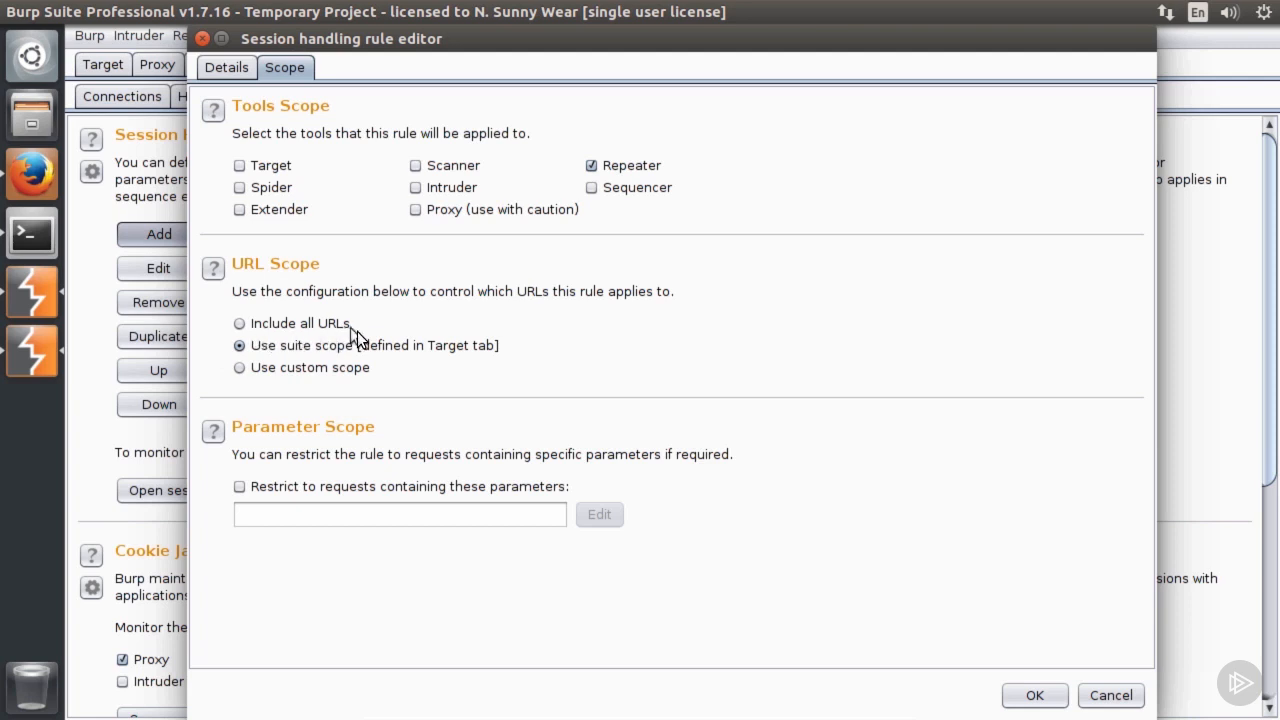
{"action": "left_click", "coordinate": [1035, 696]}
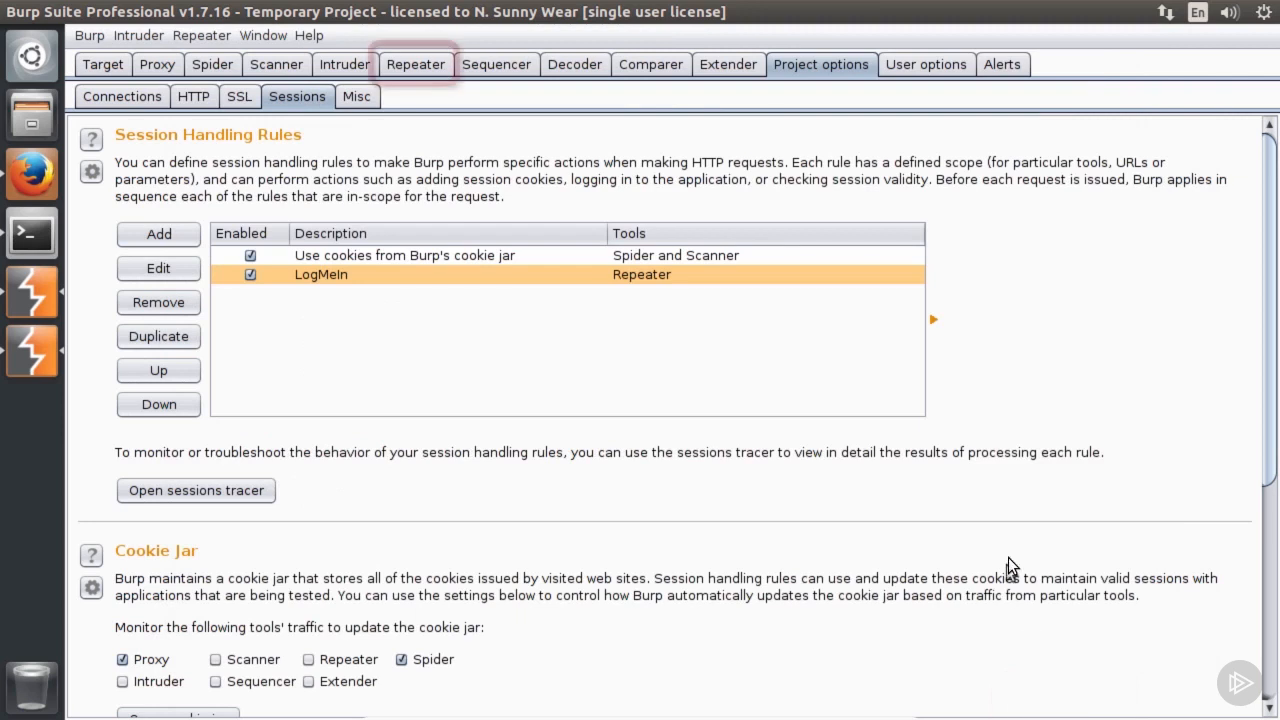
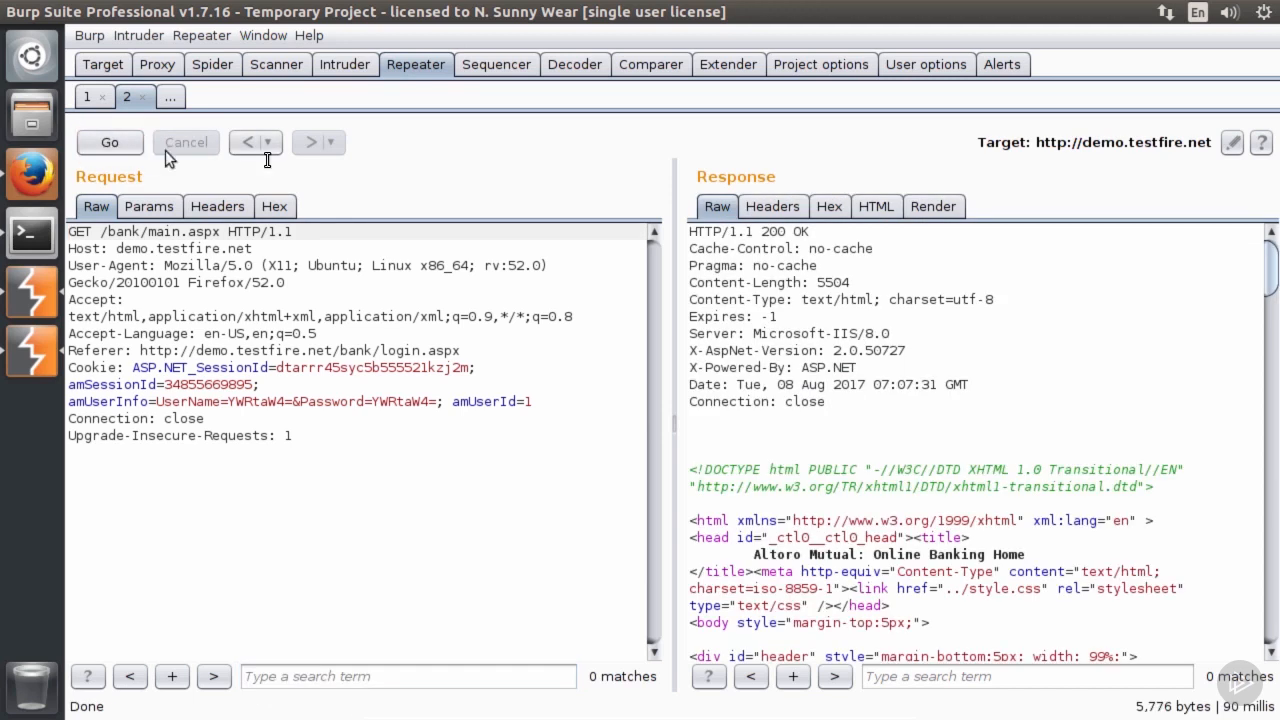
Resend the GET /bank/main.aspx request in Repeater and view the rendered response.
{"action": "left_click", "coordinate": [926, 208]}
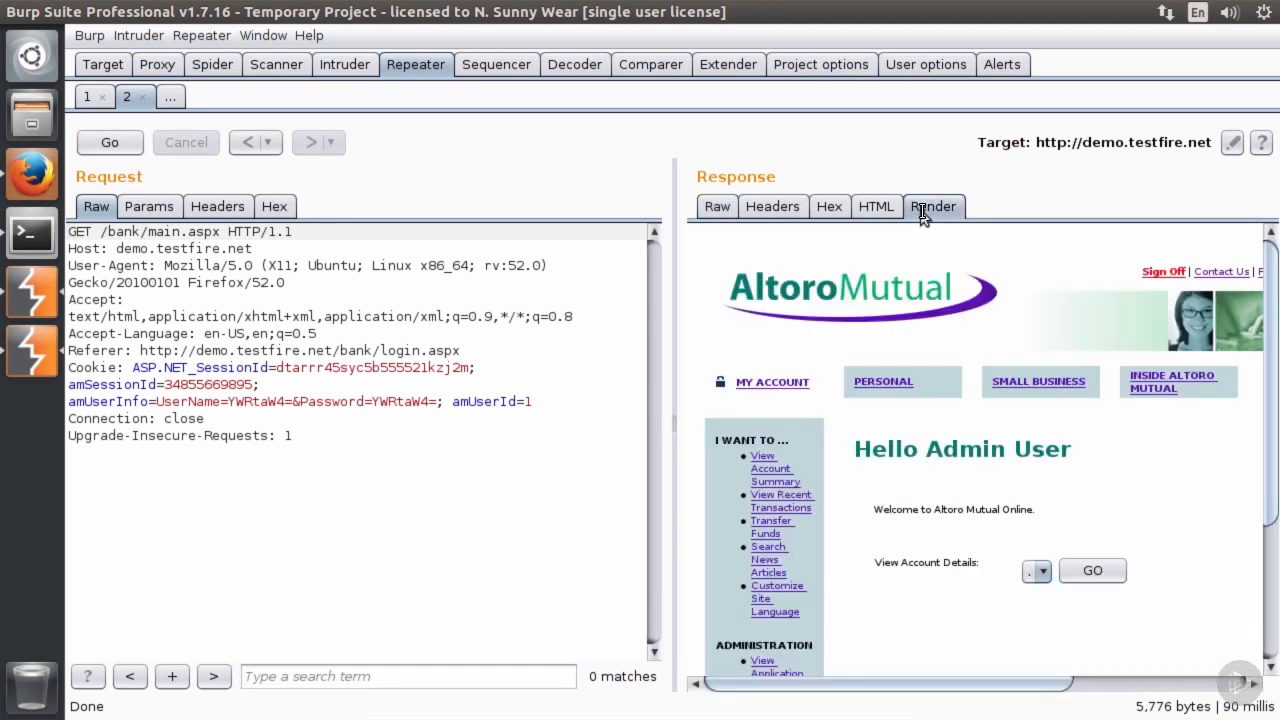